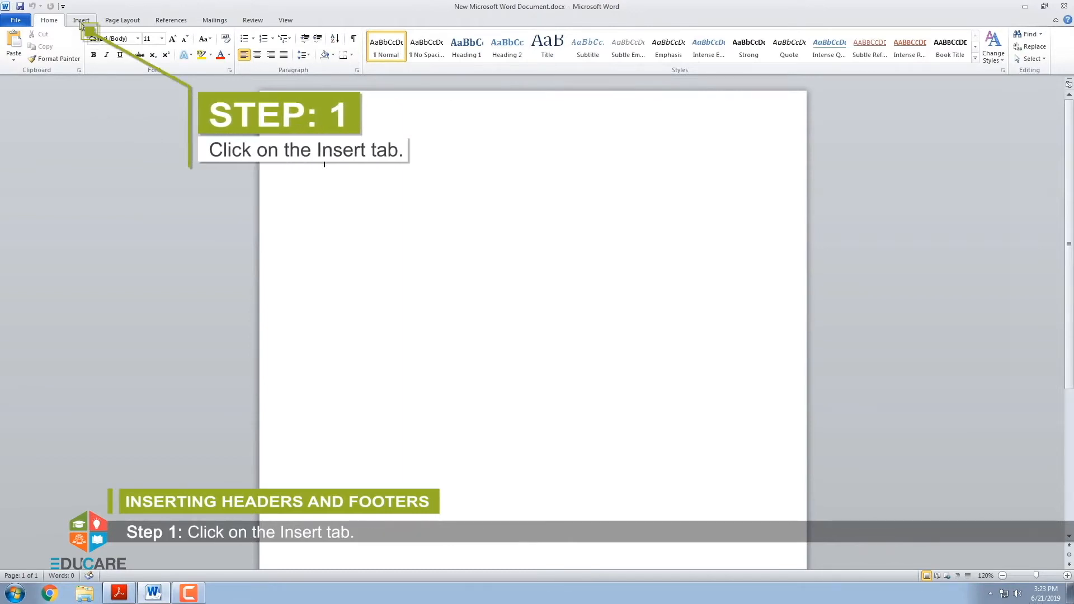
Insert the built-in Blank header with the text "Educare Knowledge India Pvt. Ltd." and close header editing
click(81, 21)
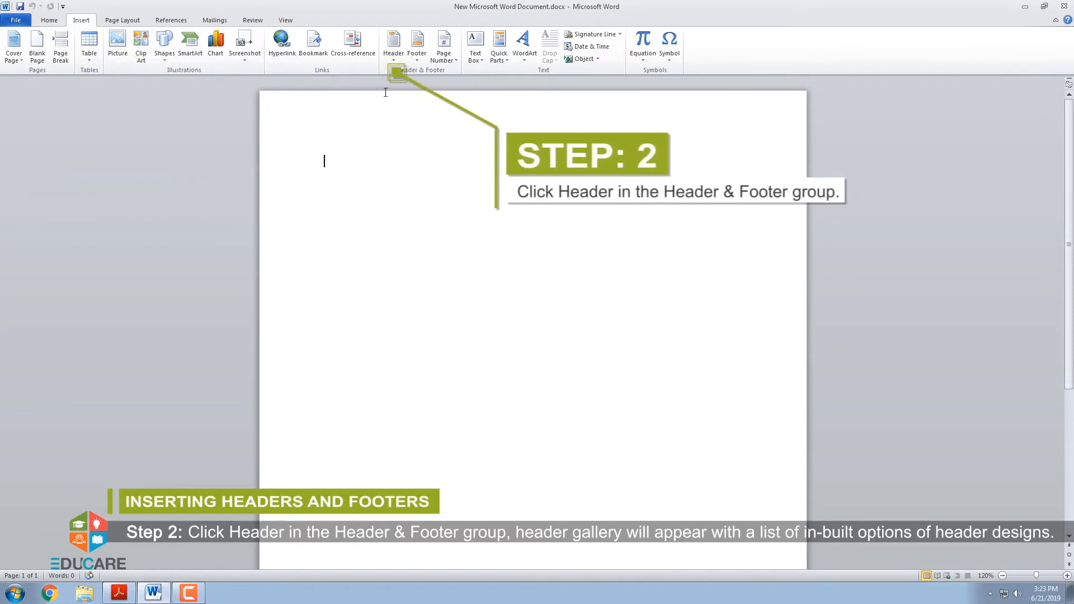
click(396, 58)
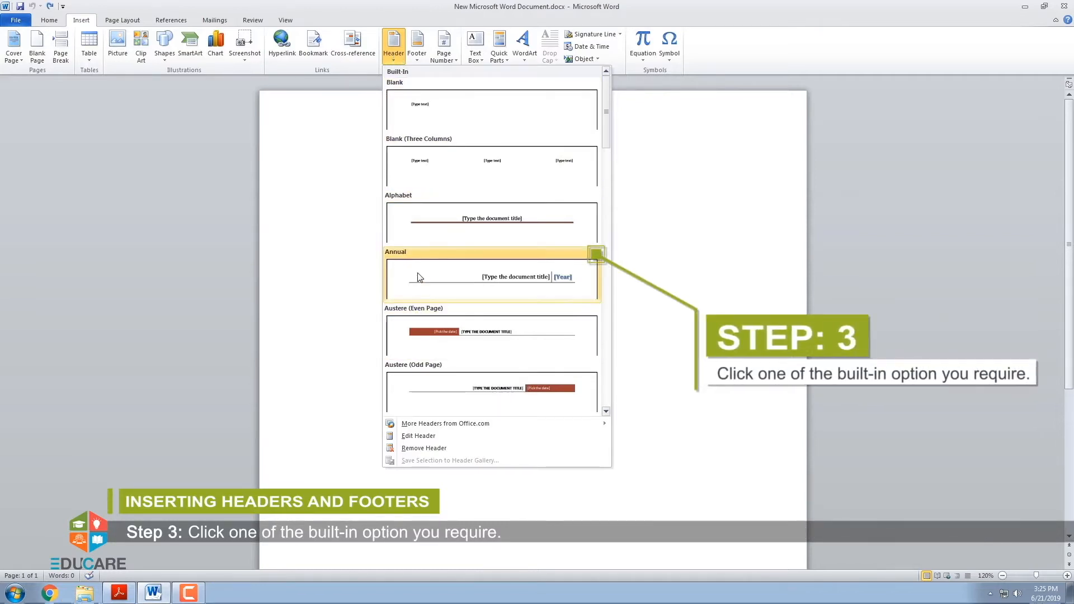
click(416, 119)
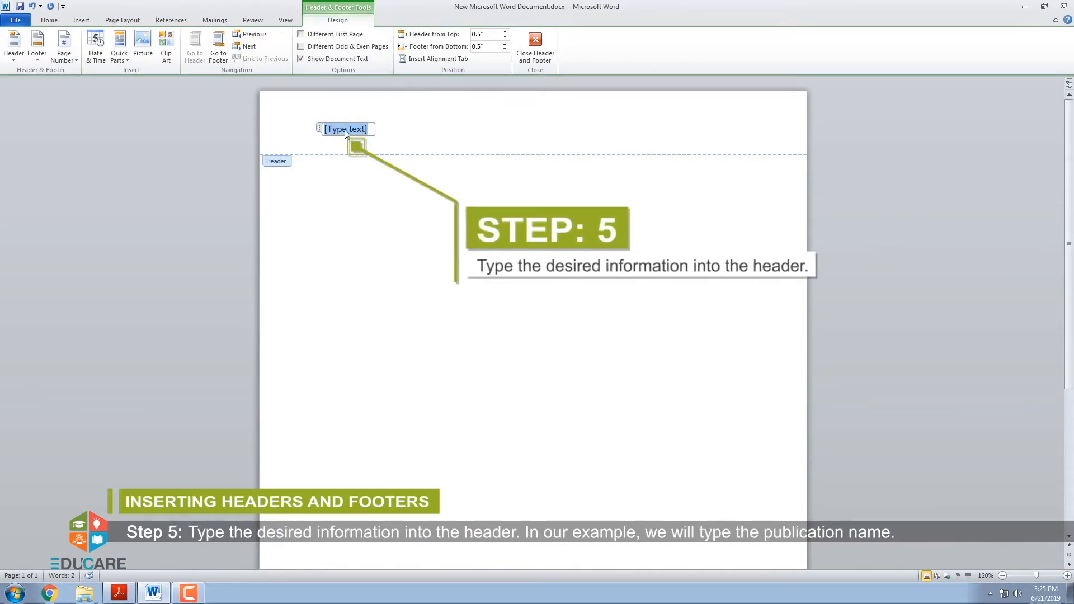
text(ge India Pvt. Ltd.)
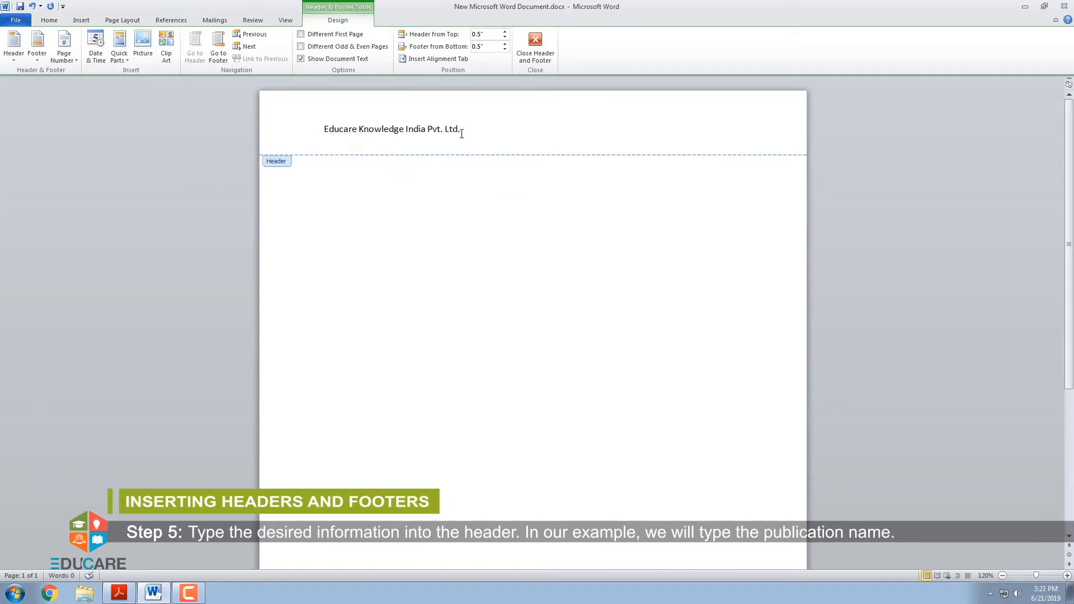
click(531, 46)
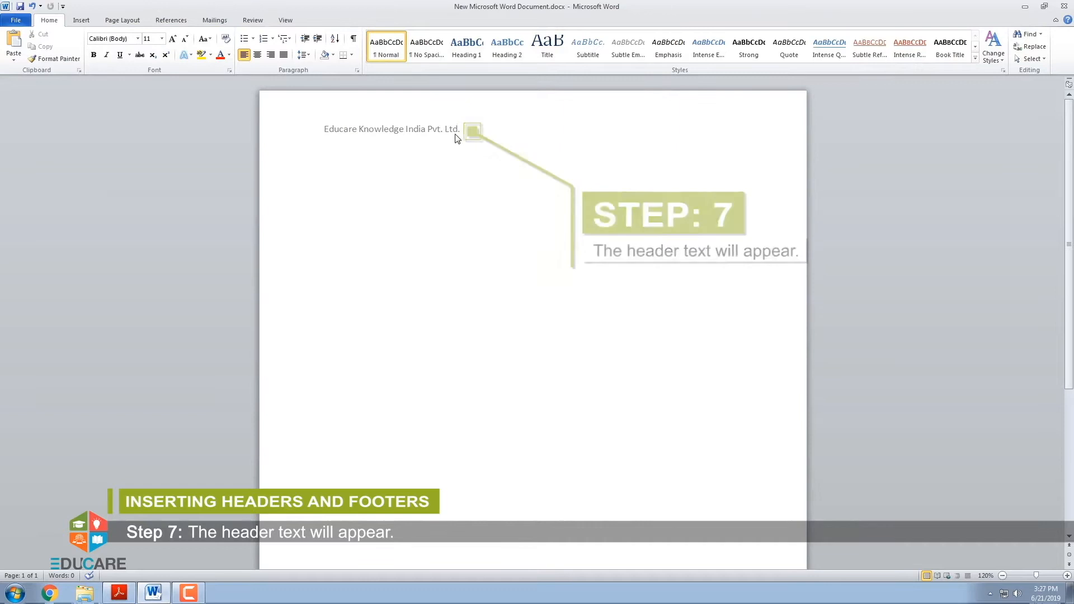
Insert an automatically updating date in the "June 21, 2019" format after the company name in the header, and close header editing
click(82, 21)
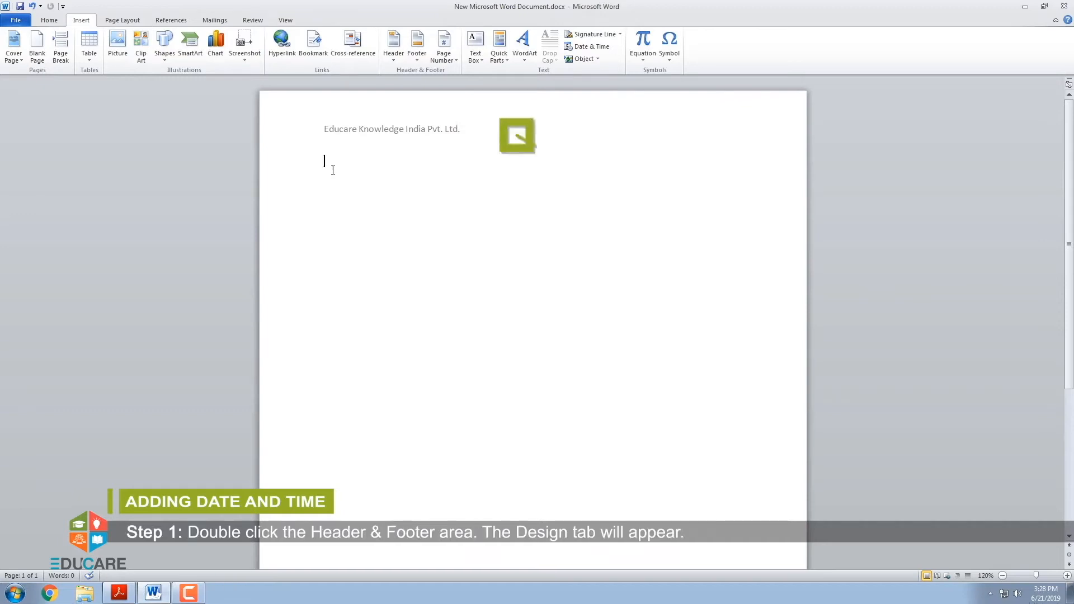
double_click(346, 135)
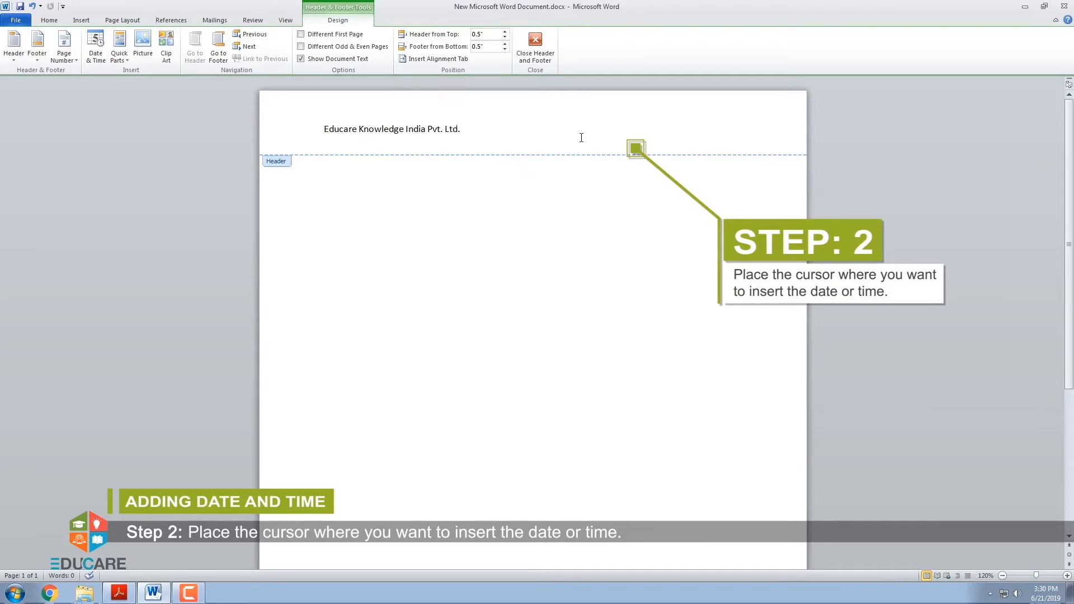
double_click(631, 127)
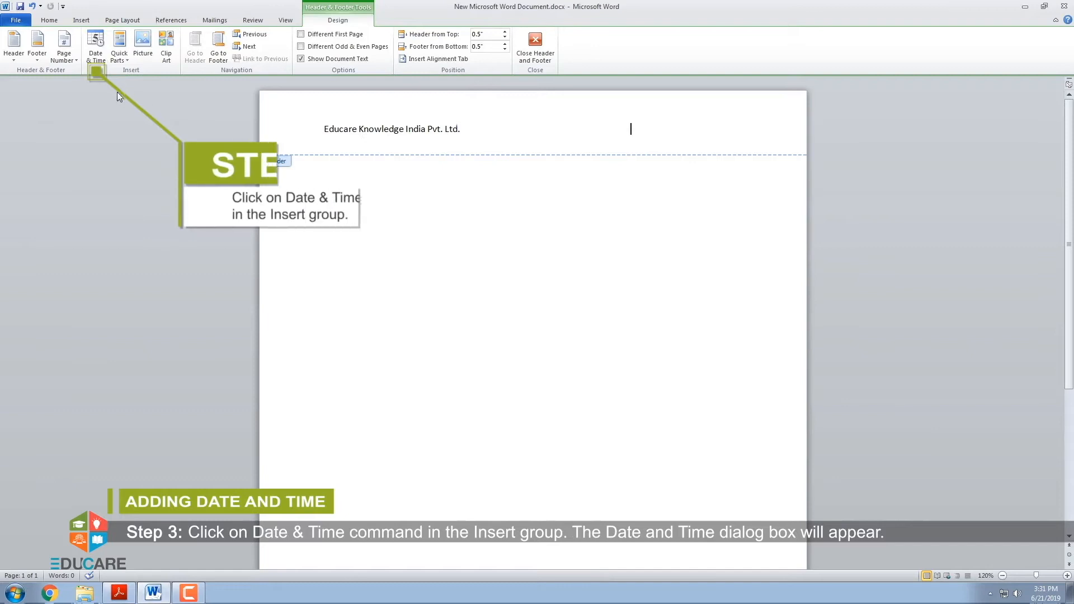
click(92, 63)
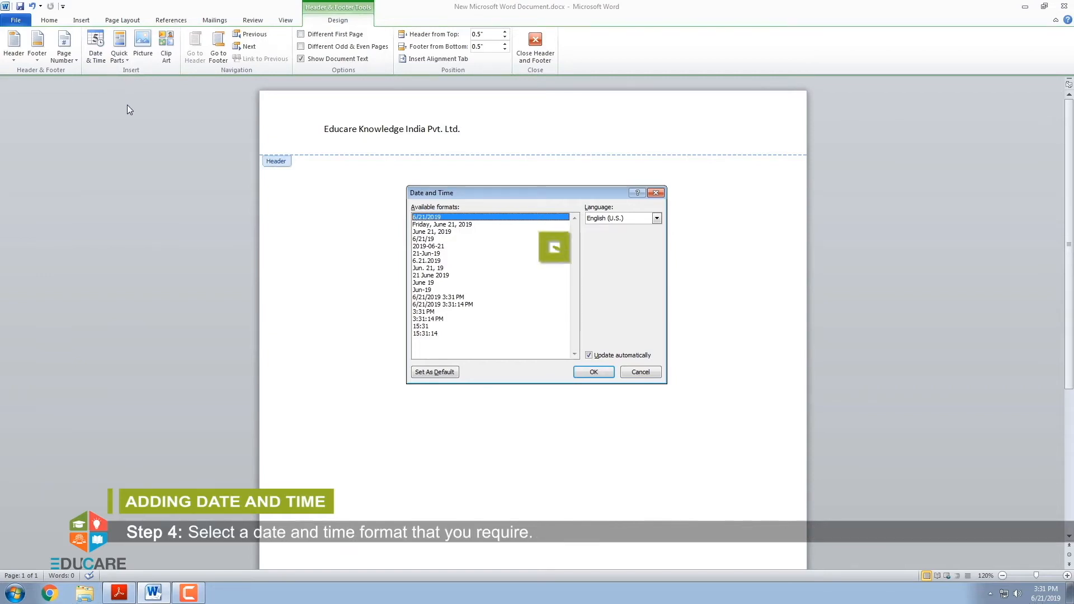
click(429, 226)
click(431, 232)
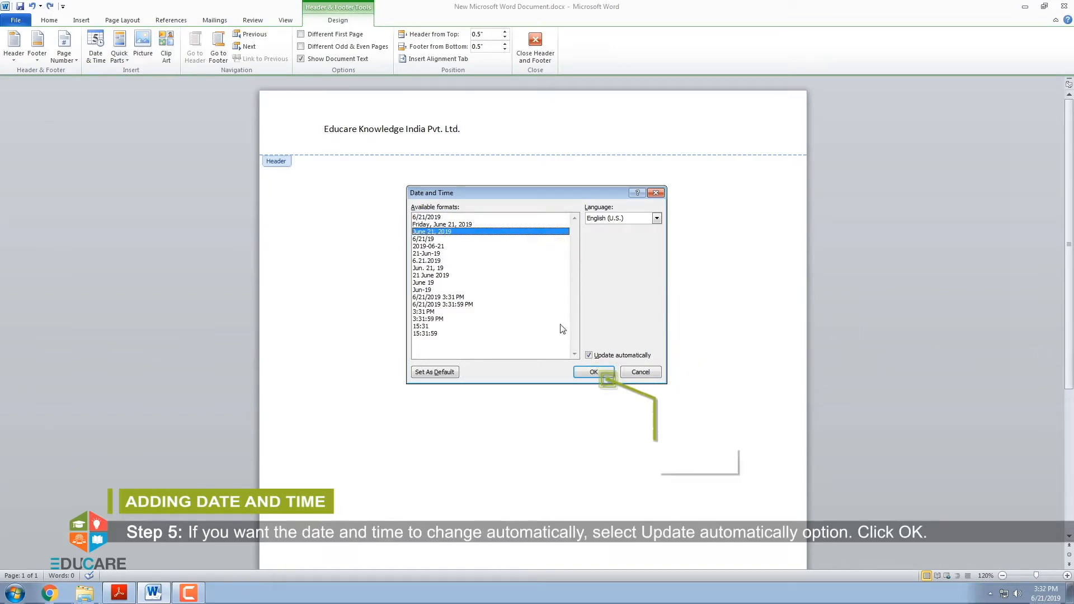
click(591, 356)
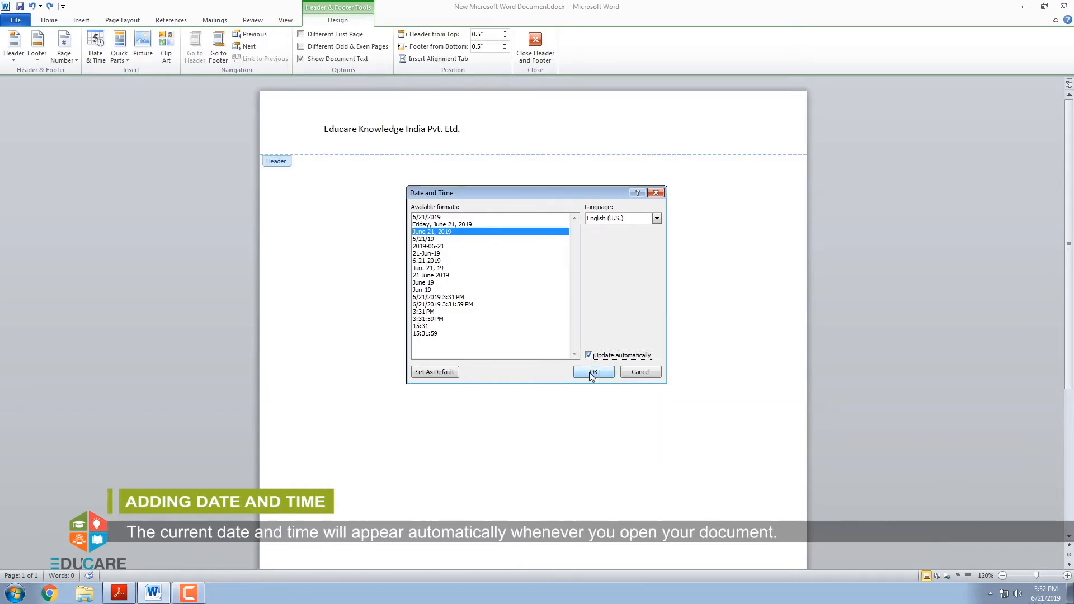
click(593, 372)
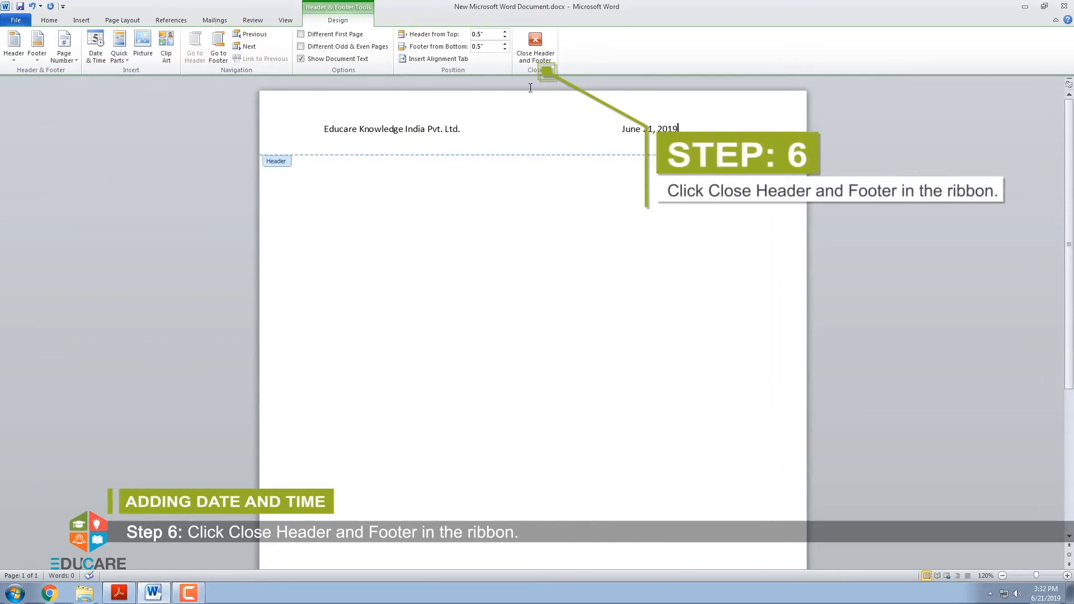
click(535, 56)
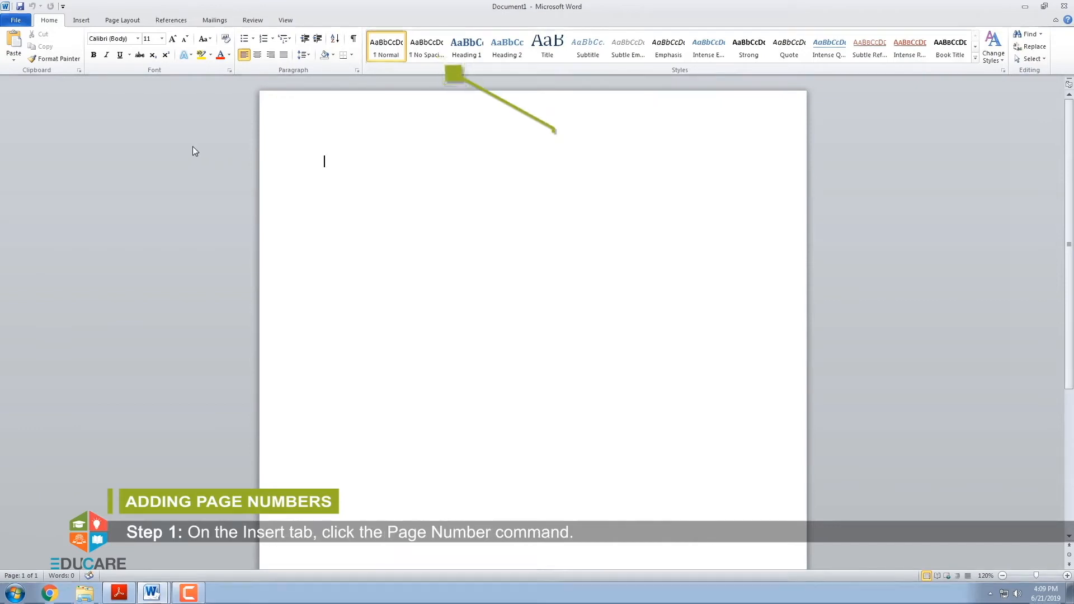
Add an Accent Bar 2 page number at the top of the page in Document1 and close header editing
click(81, 21)
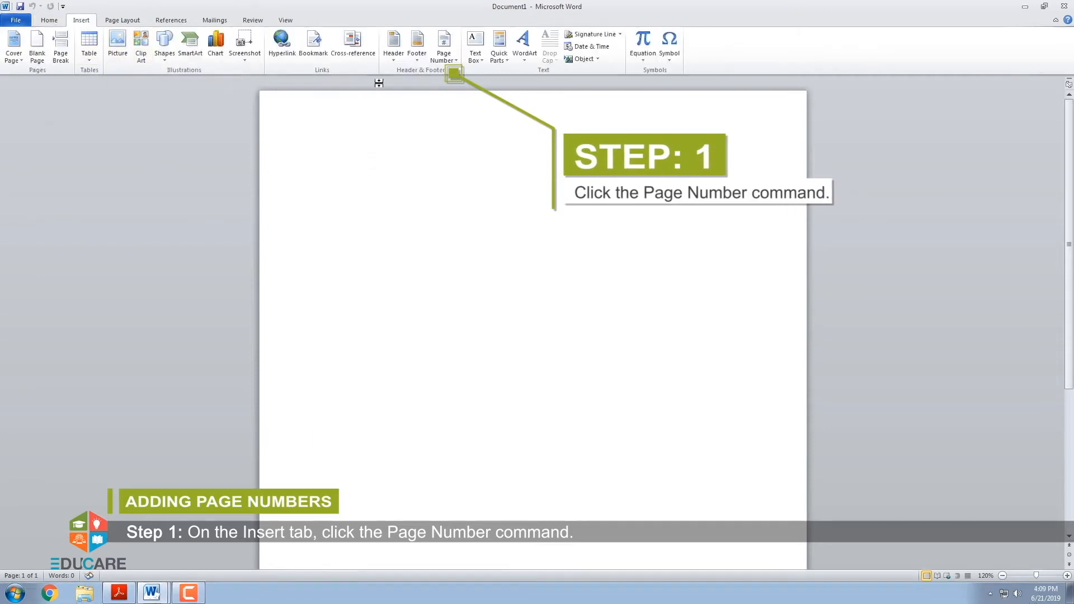
click(450, 63)
mouse_move(452, 74)
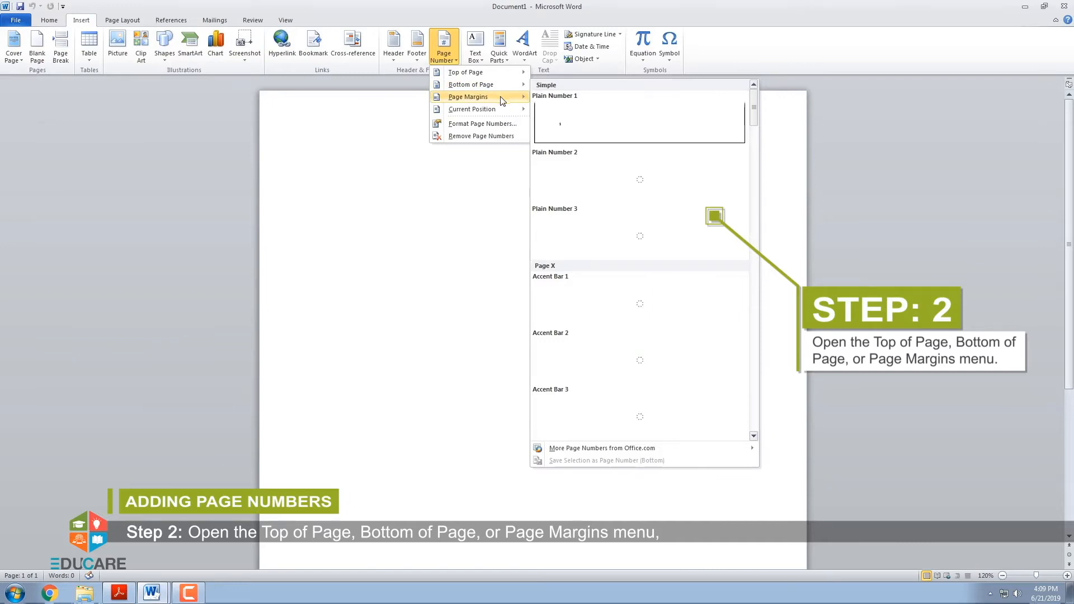
mouse_move(500, 115)
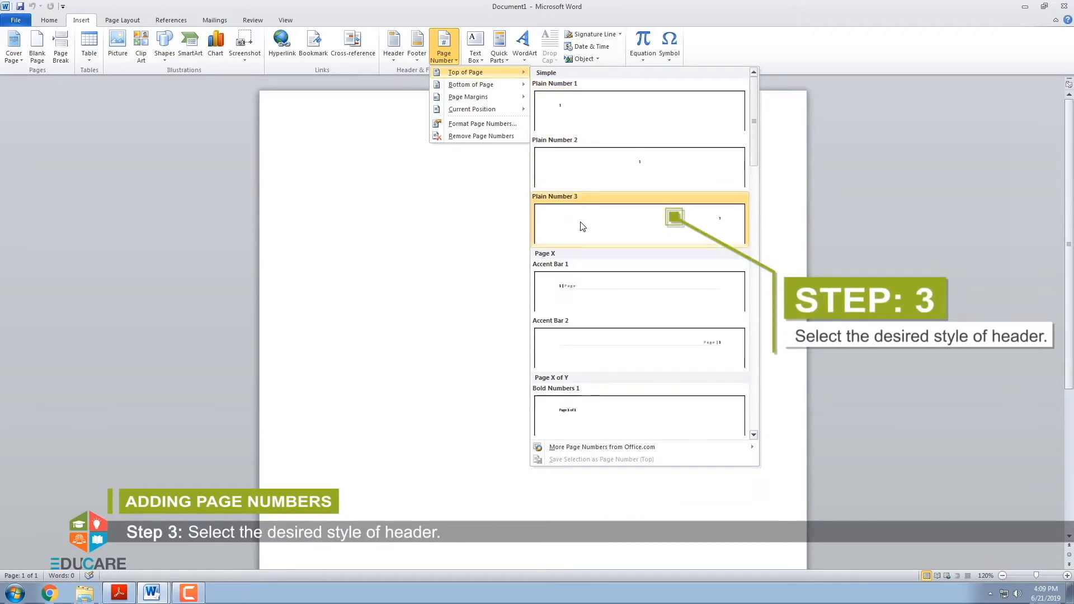
click(589, 339)
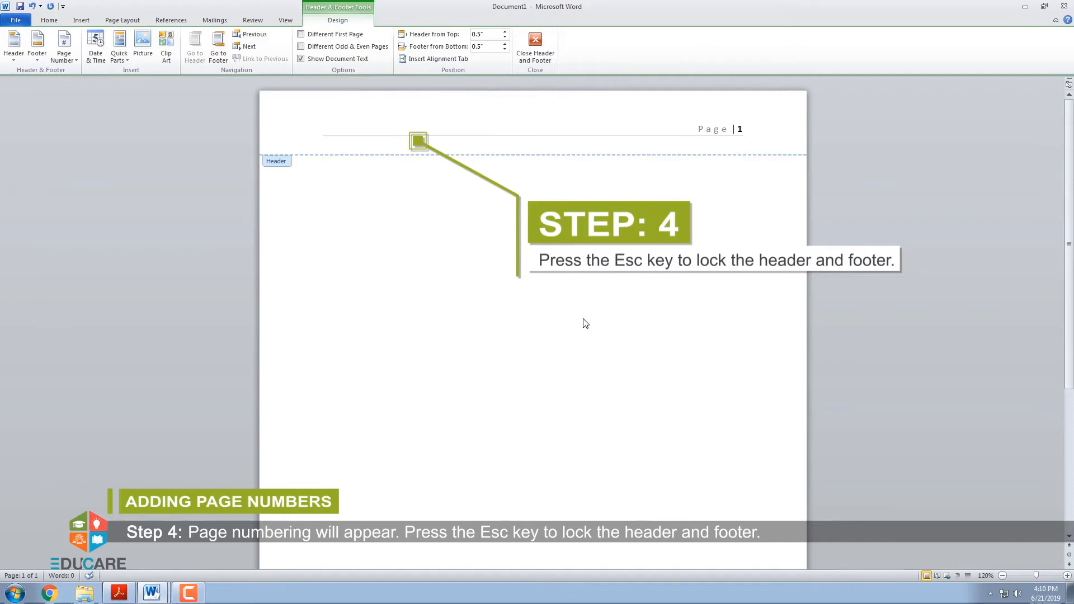
click(538, 56)
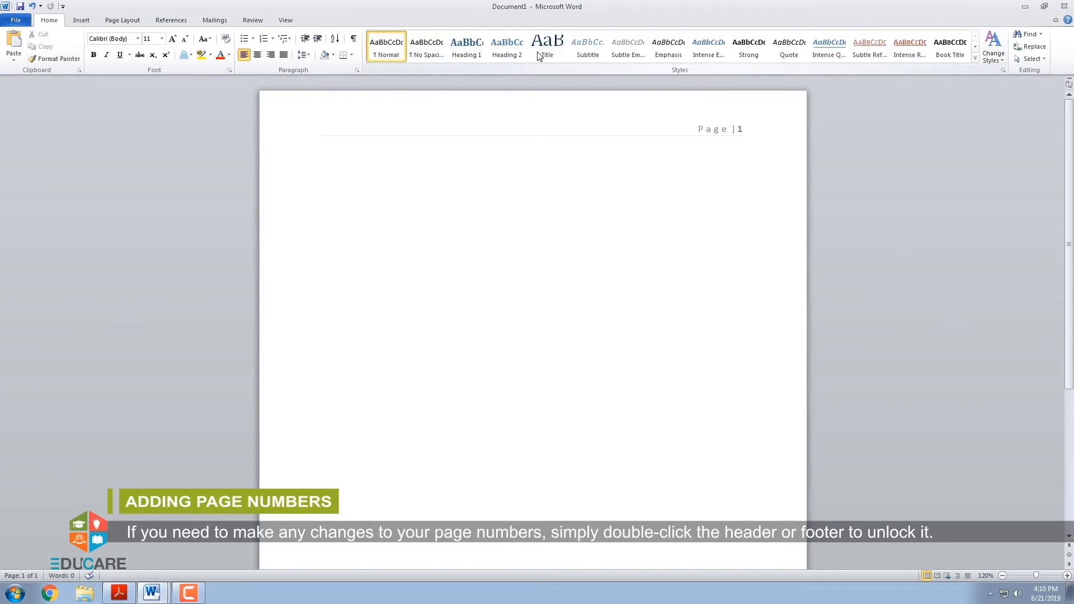
click(538, 50)
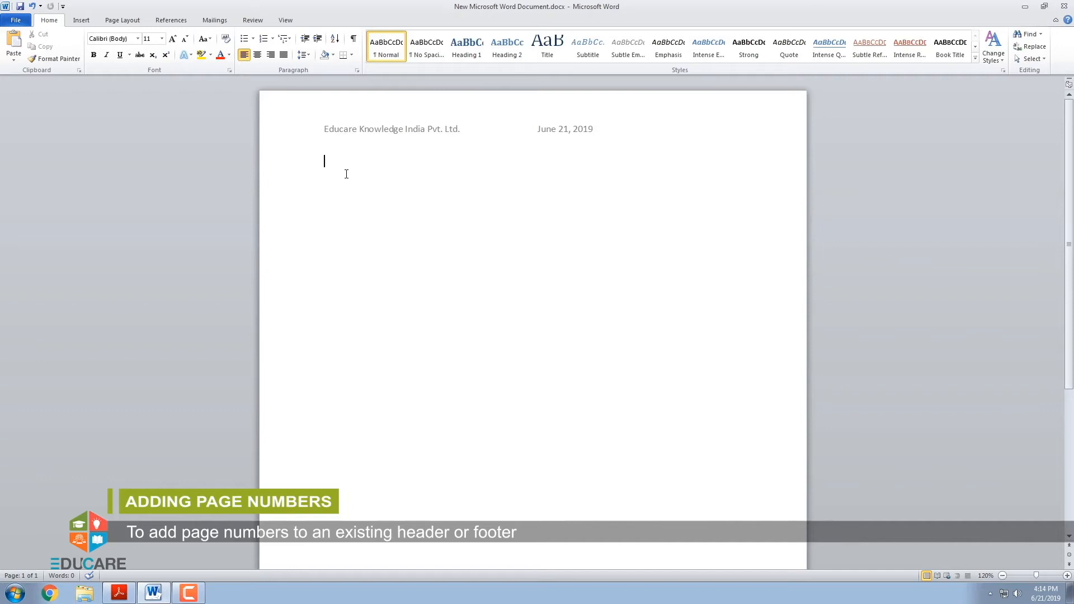
Add an Accent Bar 1 page number at the current position in the existing header beside the date, and close header editing
double_click(377, 133)
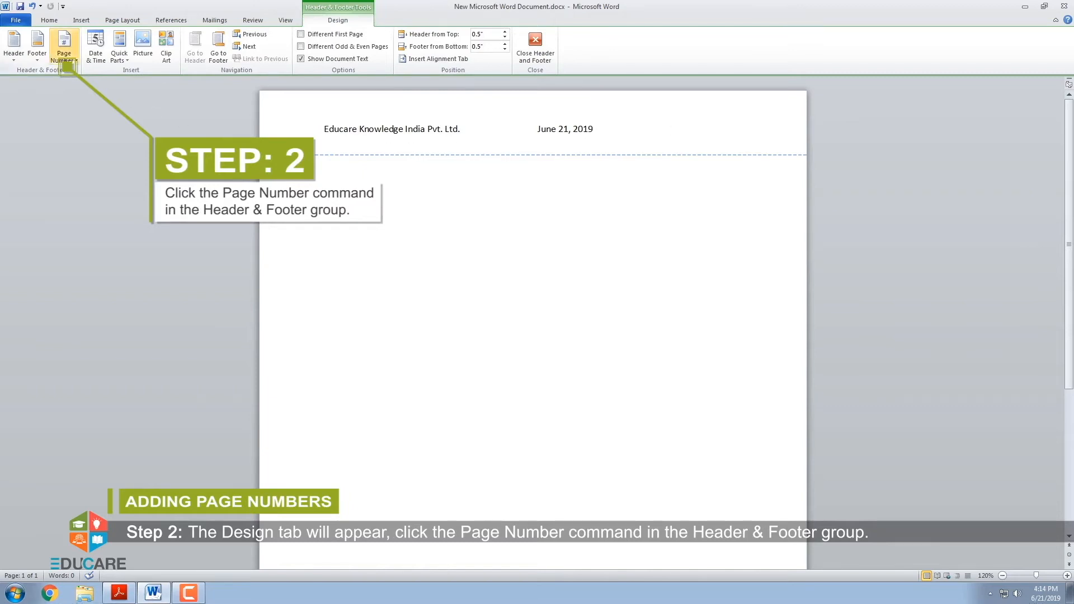
click(65, 58)
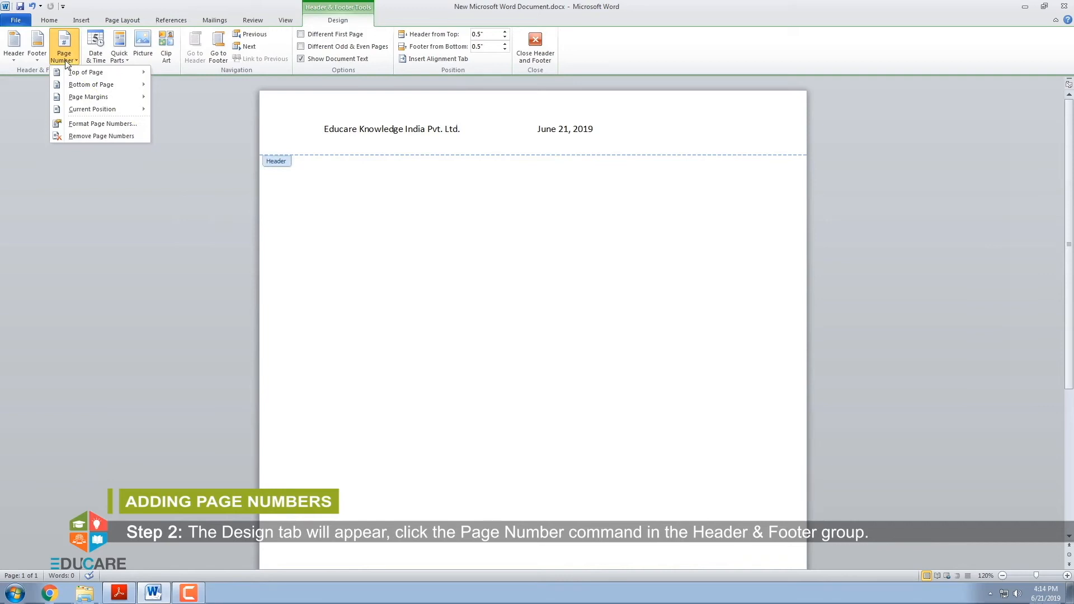
mouse_move(71, 88)
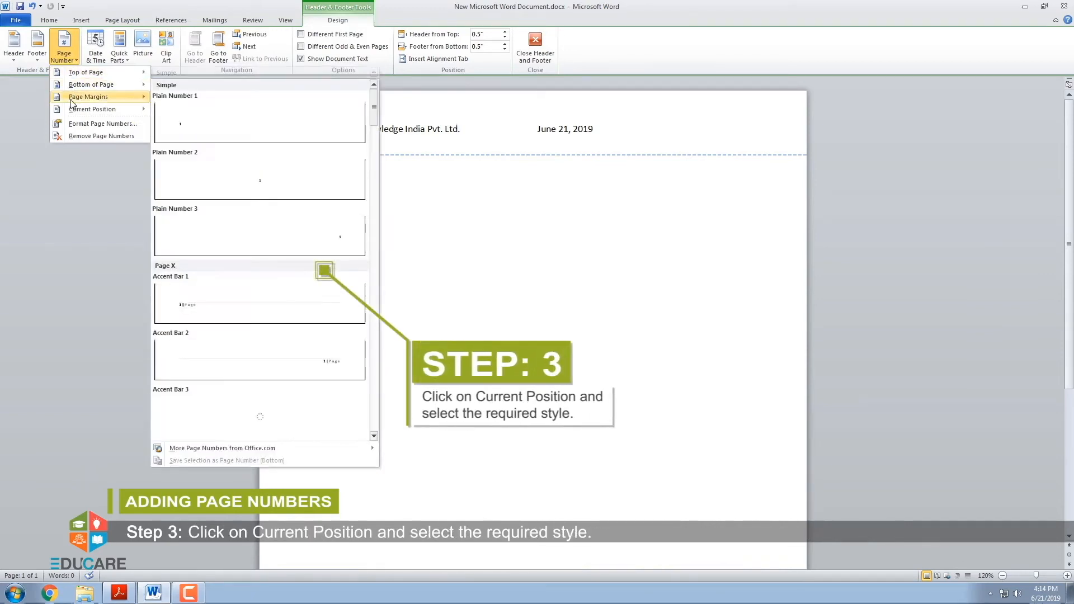
mouse_move(73, 115)
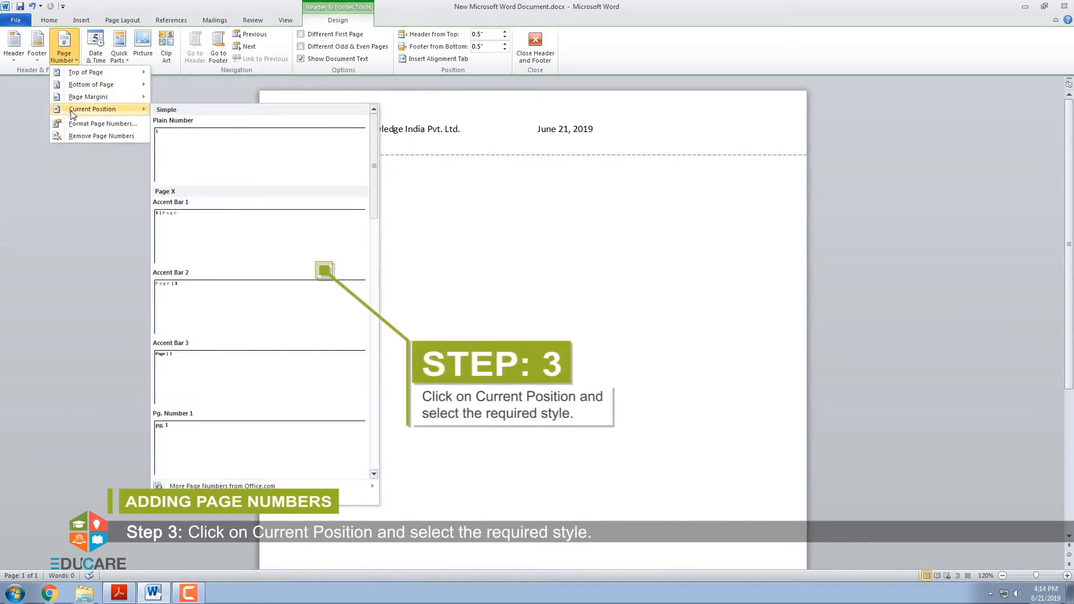
click(200, 238)
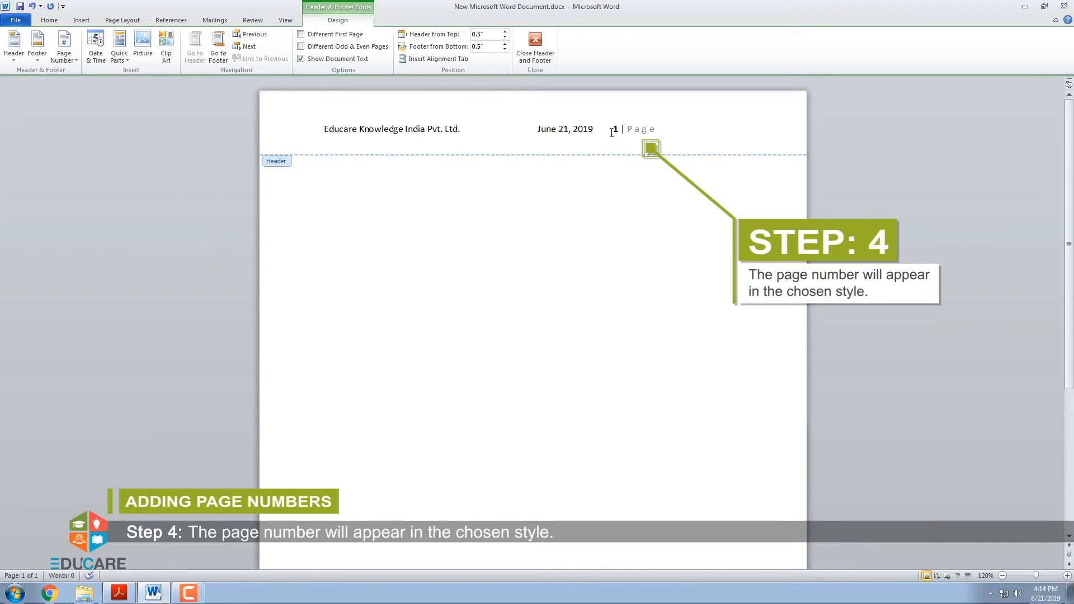
click(538, 46)
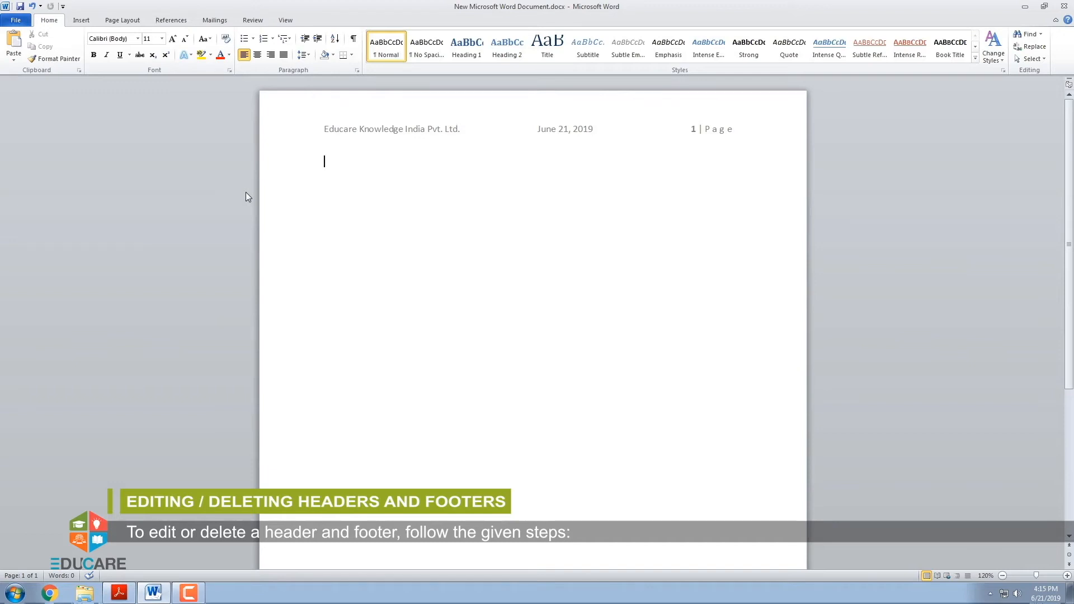
Delete the date from the header, tab the page number away from the company name, and close header editing
double_click(369, 132)
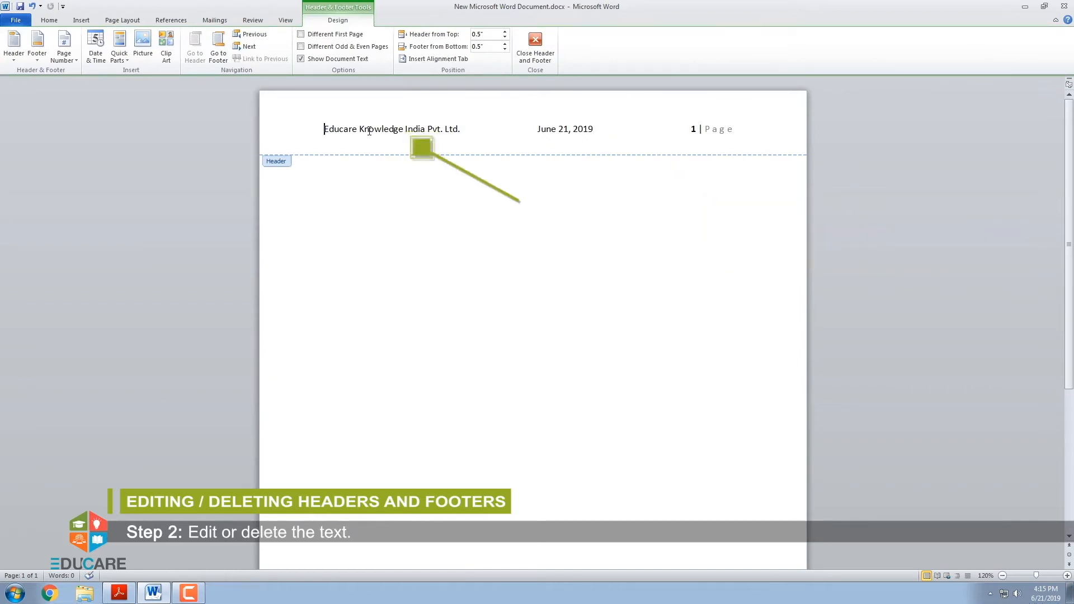
drag(458, 130, 691, 130)
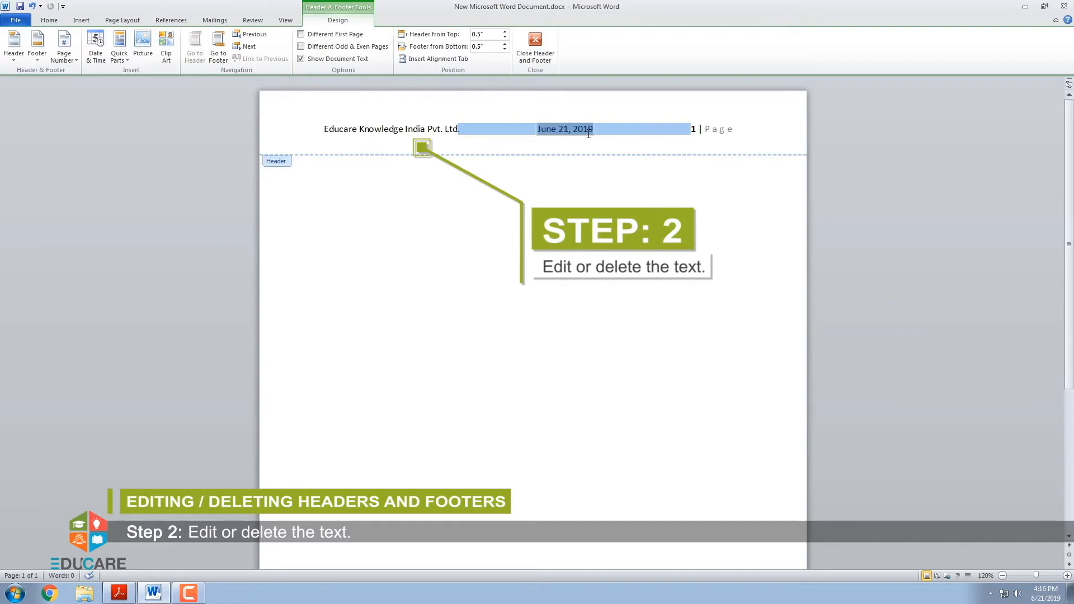
key(Delete)
key(Tab)
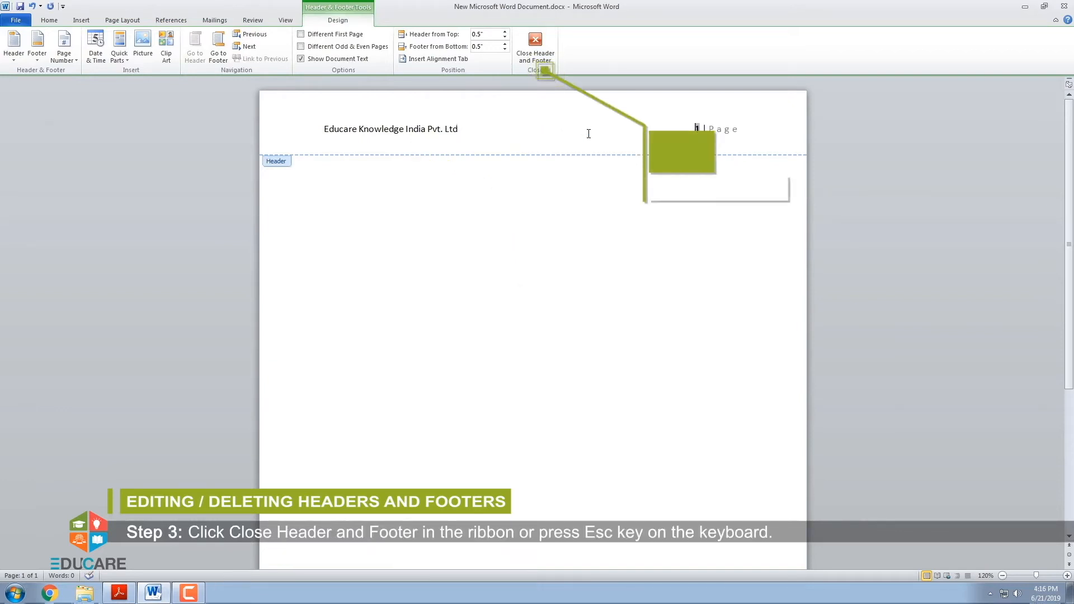
click(535, 58)
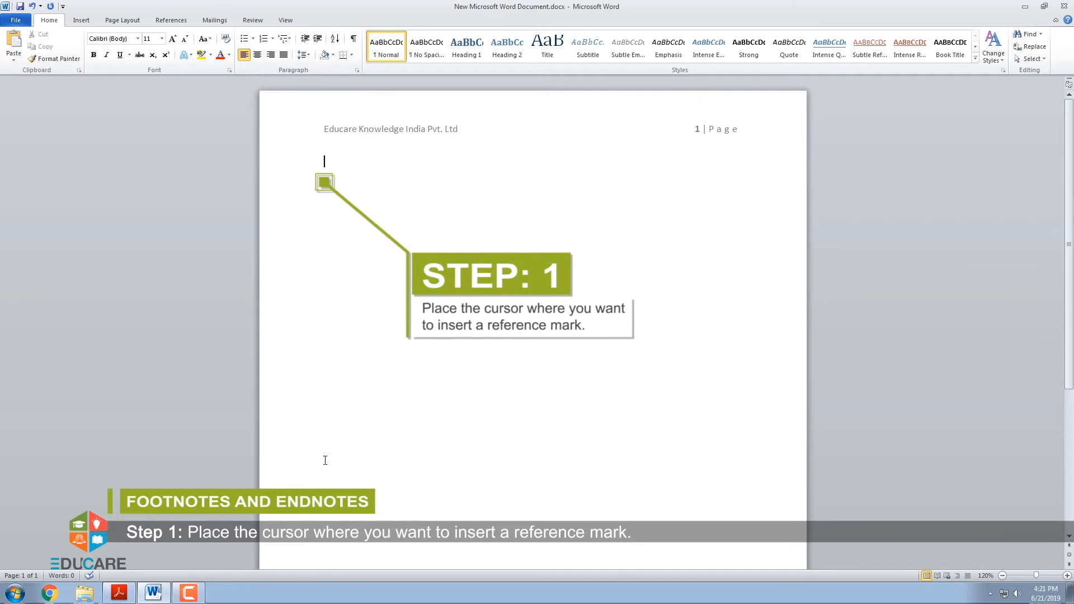
Insert a footnote with its reference mark on an empty line in the lower part of the page
double_click(335, 552)
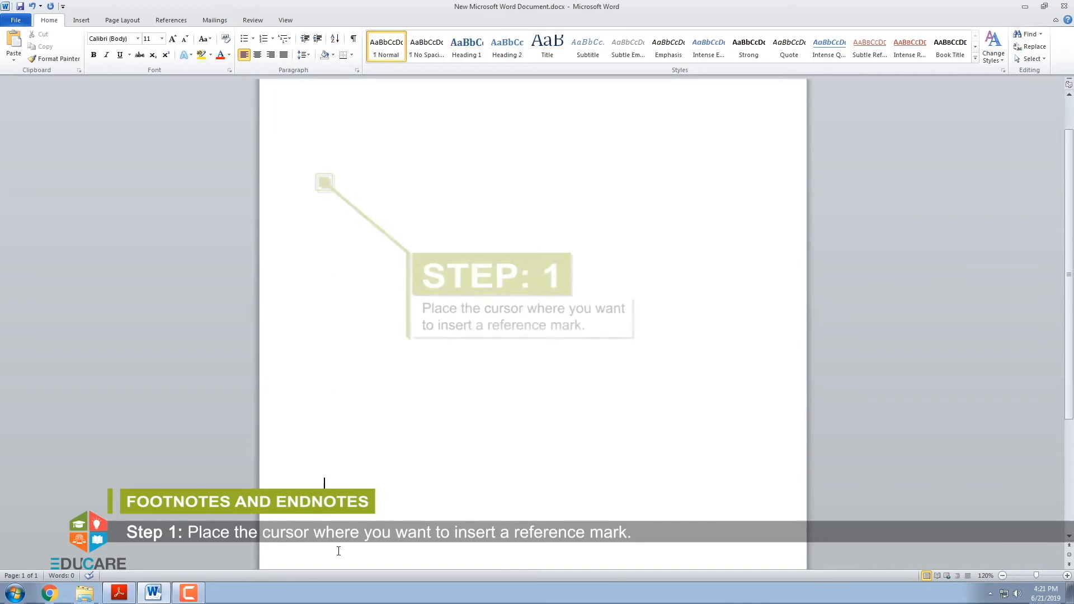
key(ctrl+z)
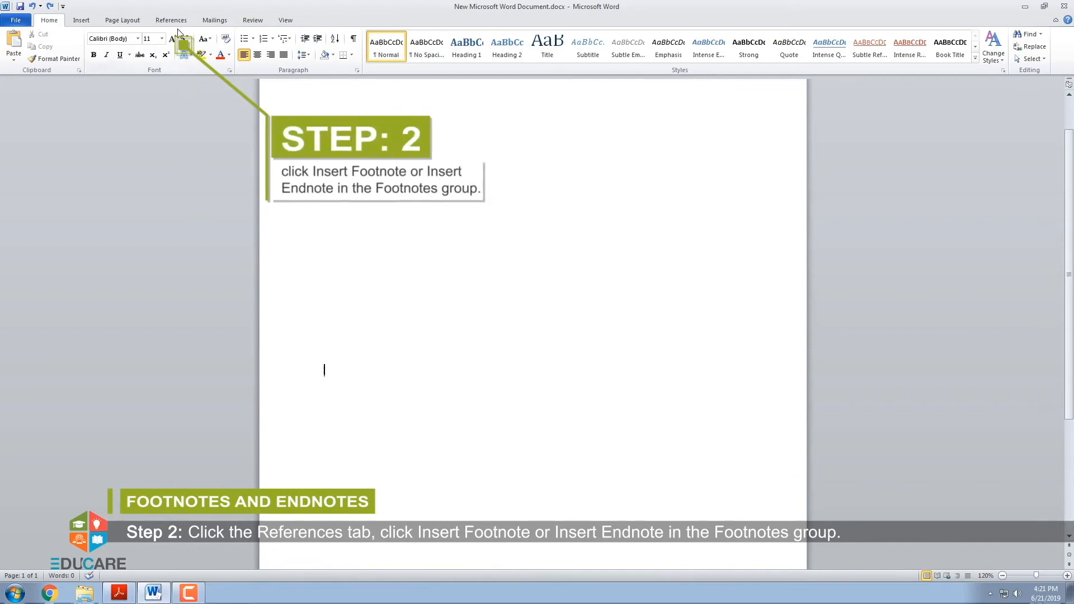
click(176, 25)
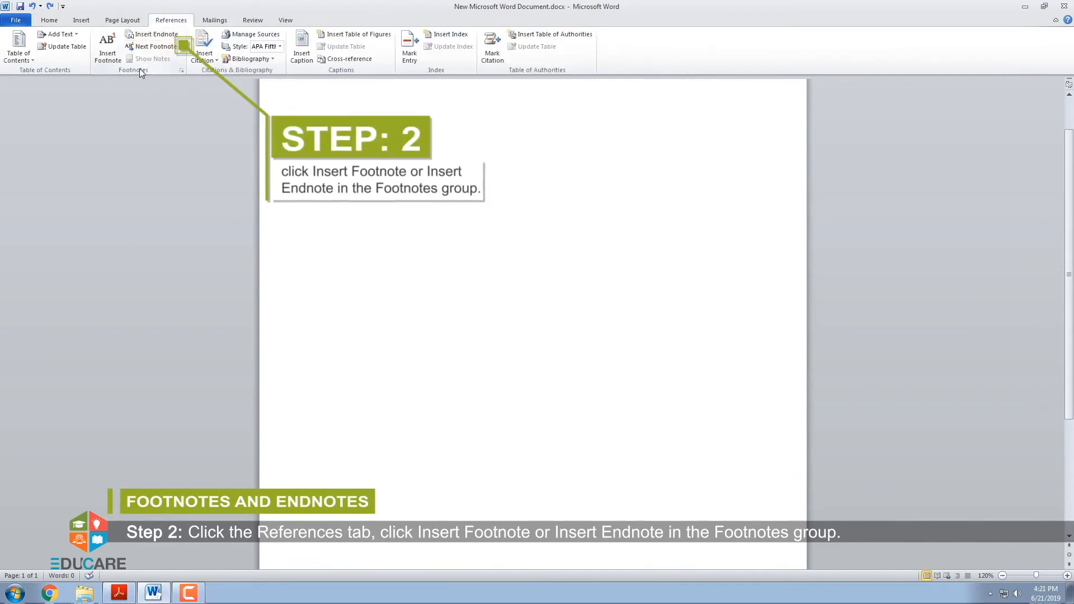
click(108, 53)
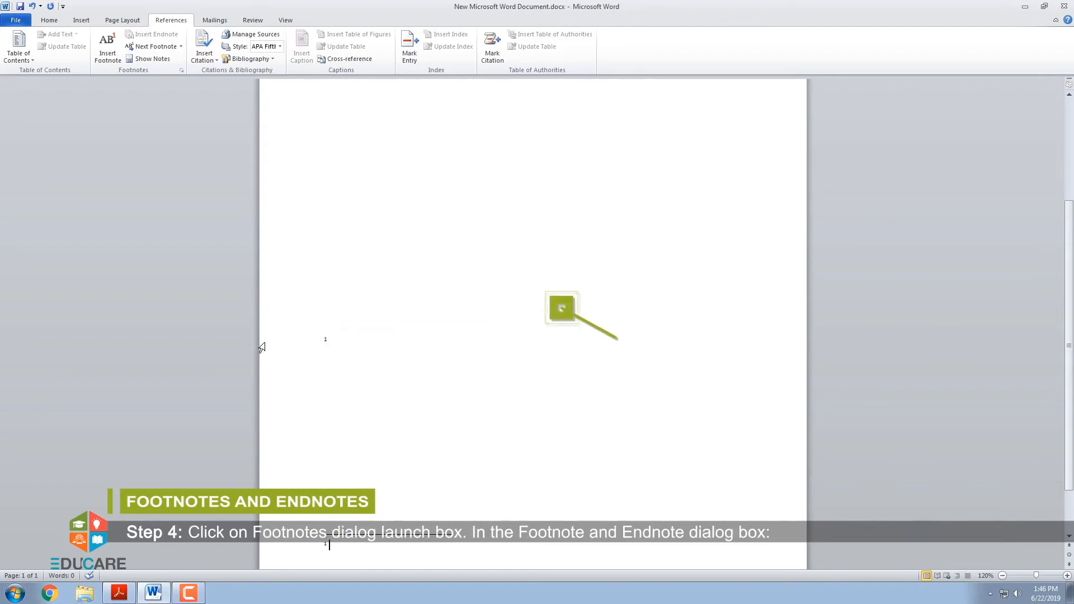
Set the footnote location to Below text, with the i, ii, iii number format starting at i
click(180, 71)
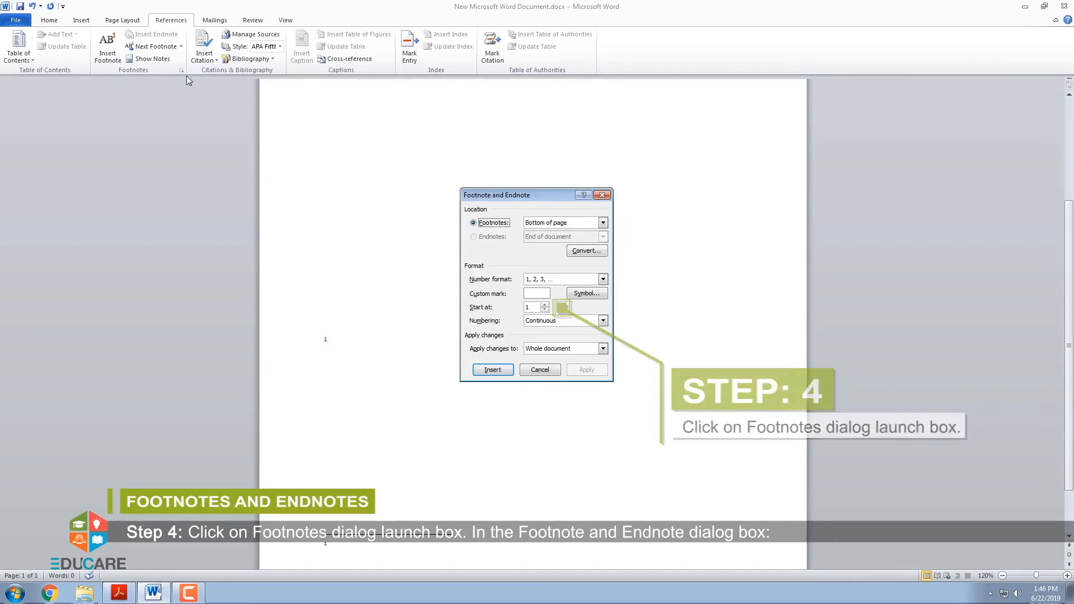
click(603, 223)
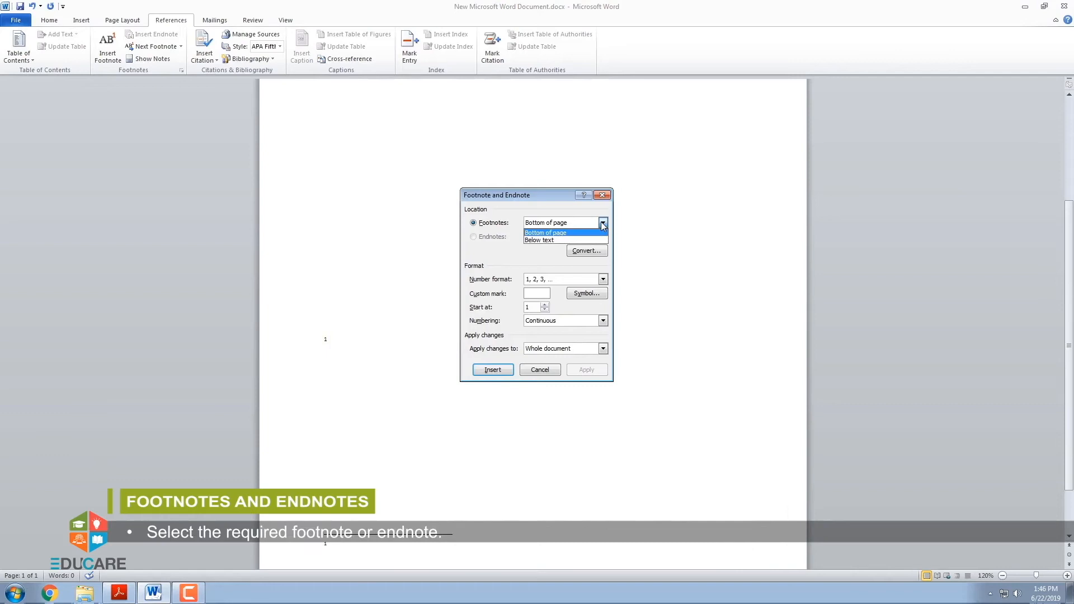
click(602, 241)
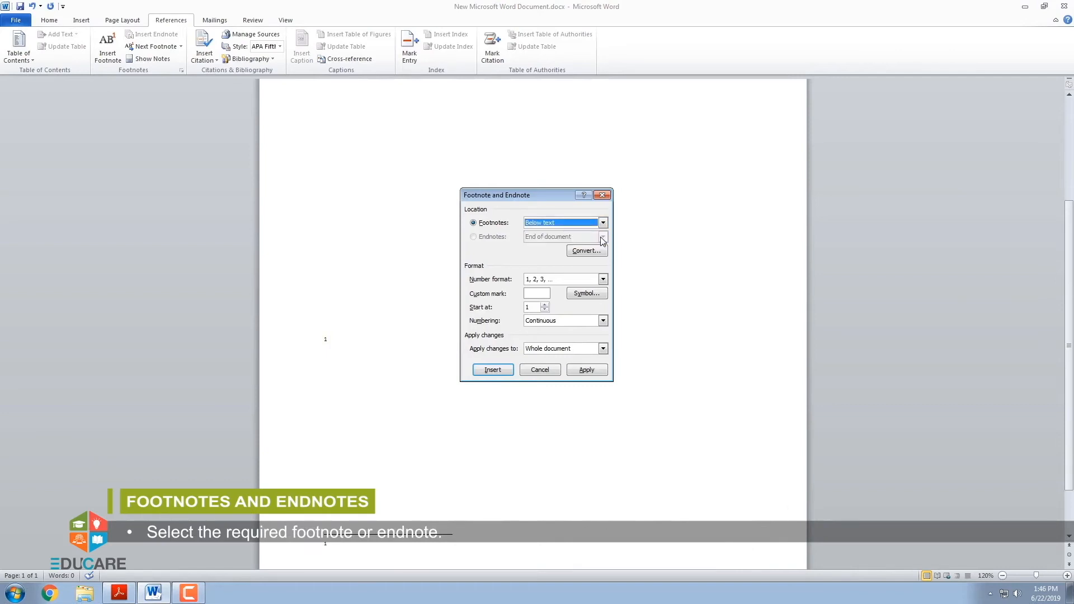
click(603, 279)
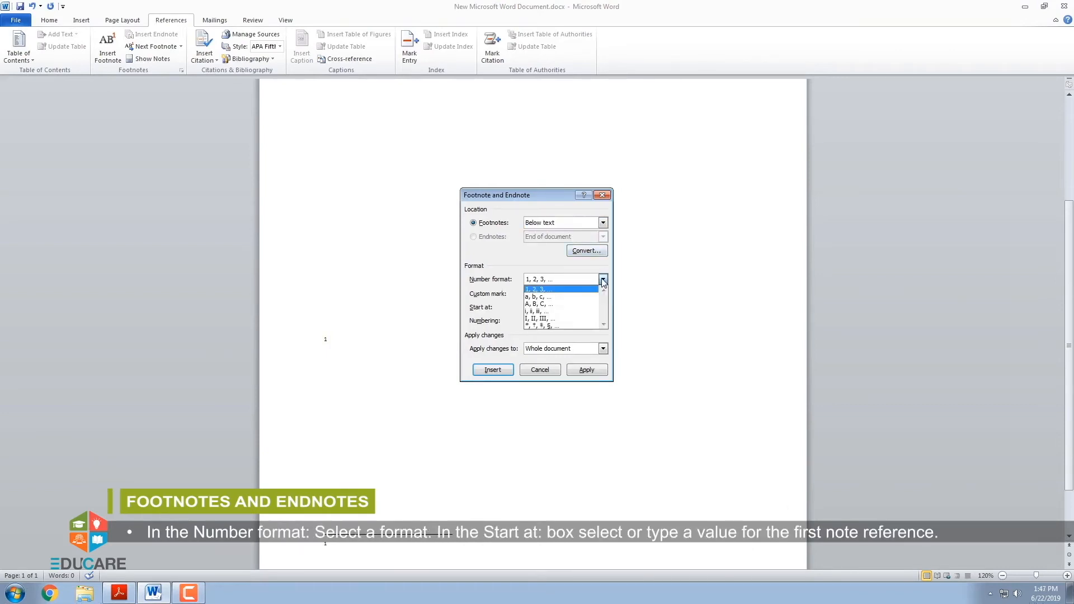
click(574, 311)
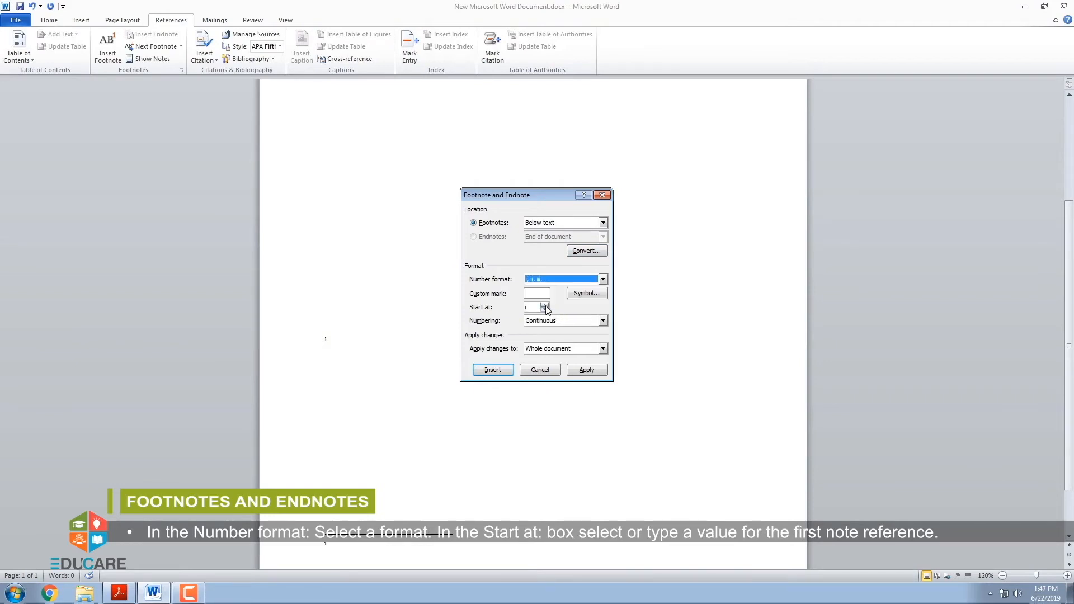
click(545, 307)
click(545, 306)
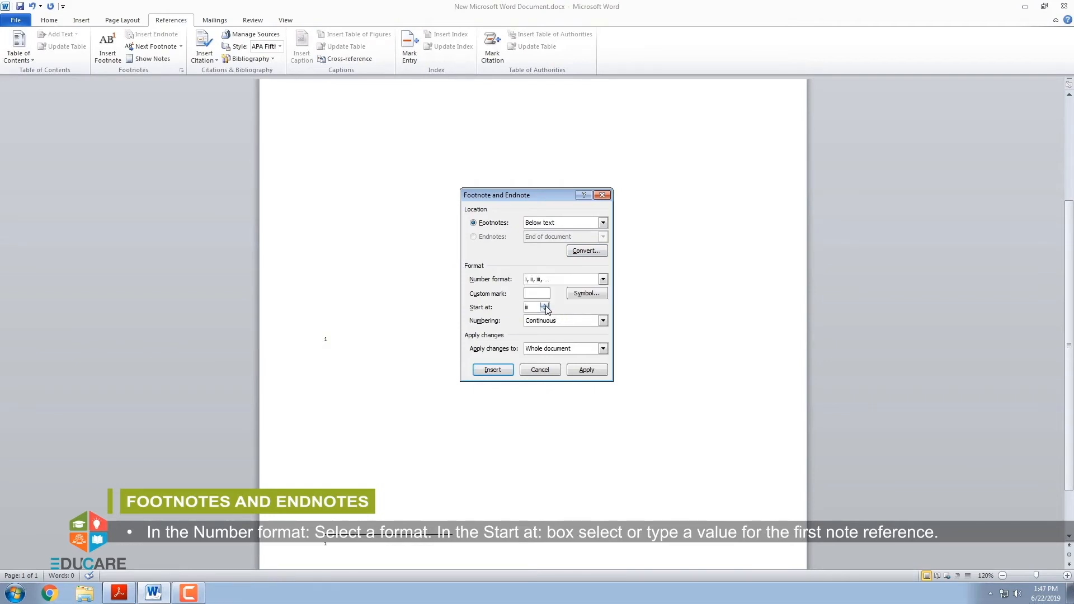
click(545, 311)
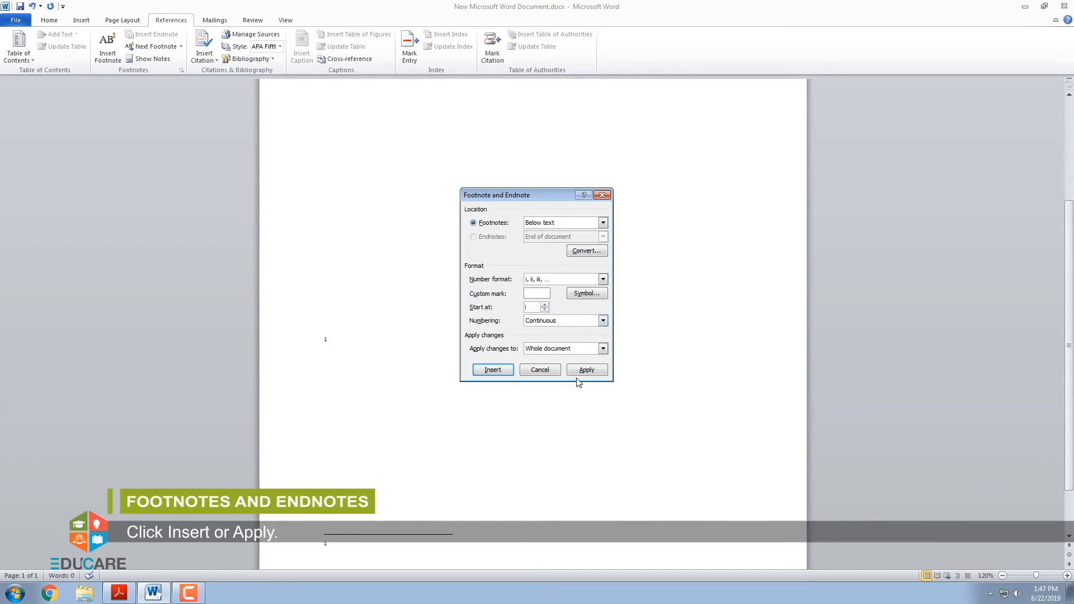
Use the degree symbol, character code 176 in the Symbol font, as the custom footnote mark and apply the footnote settings
click(586, 294)
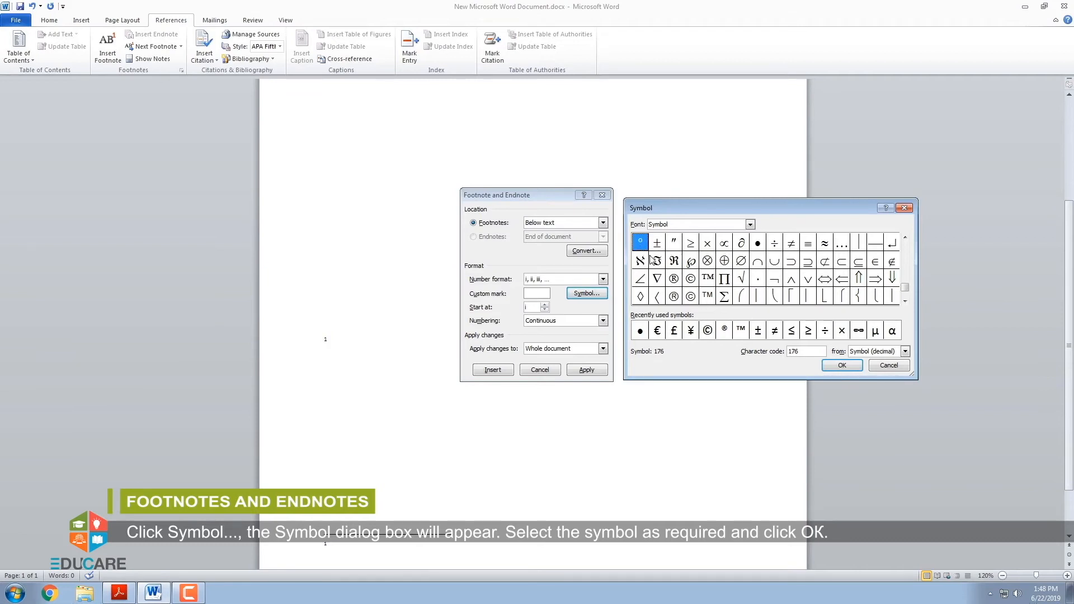
click(834, 367)
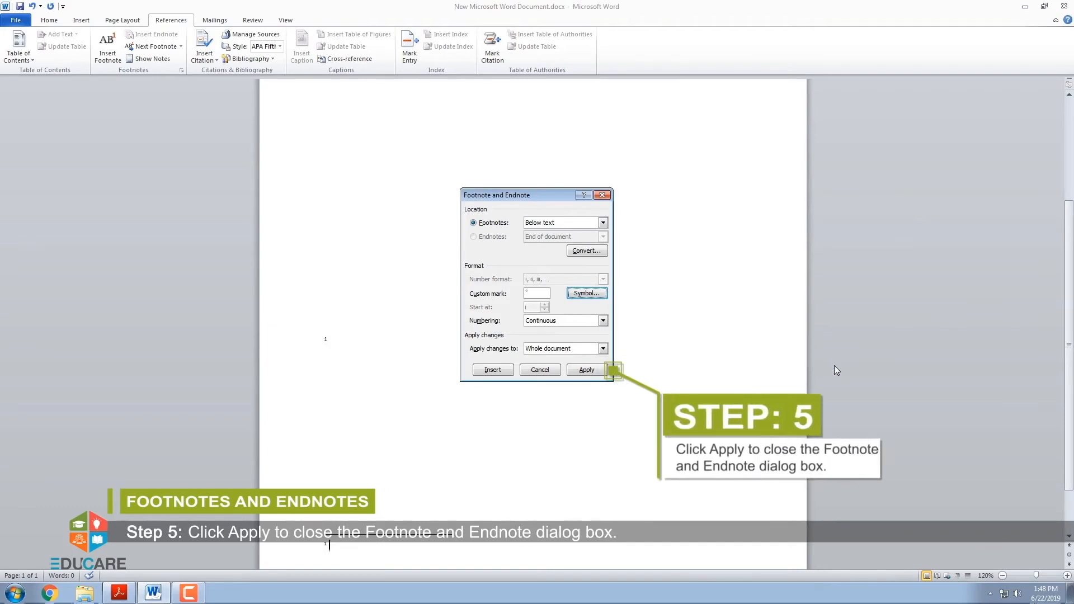
click(586, 370)
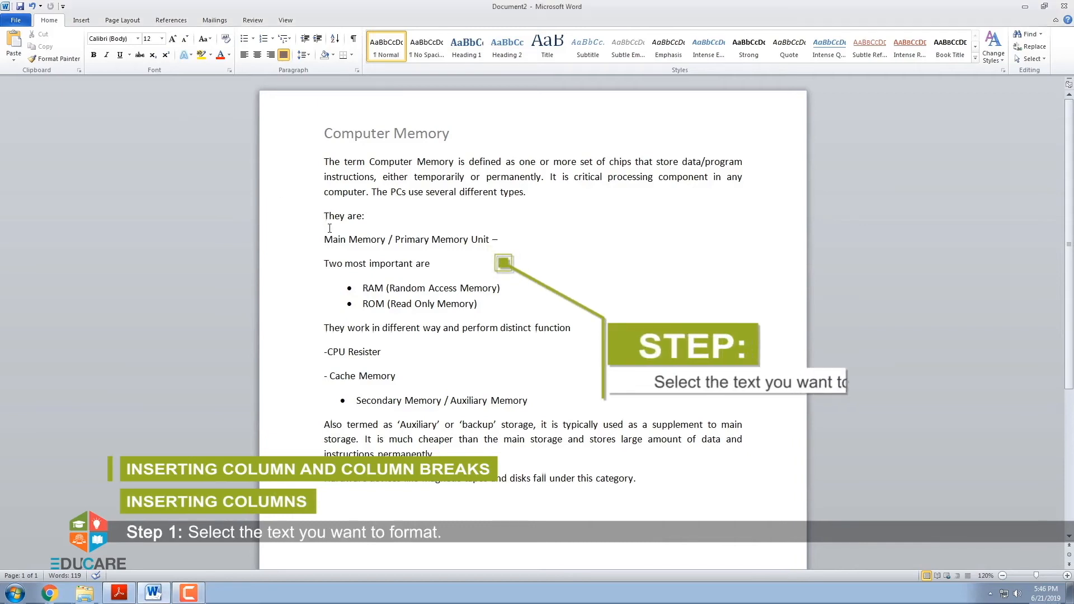
Select the text from "They are:" to the end of the Computer Memory document and open the column layout choices
drag(324, 216, 644, 480)
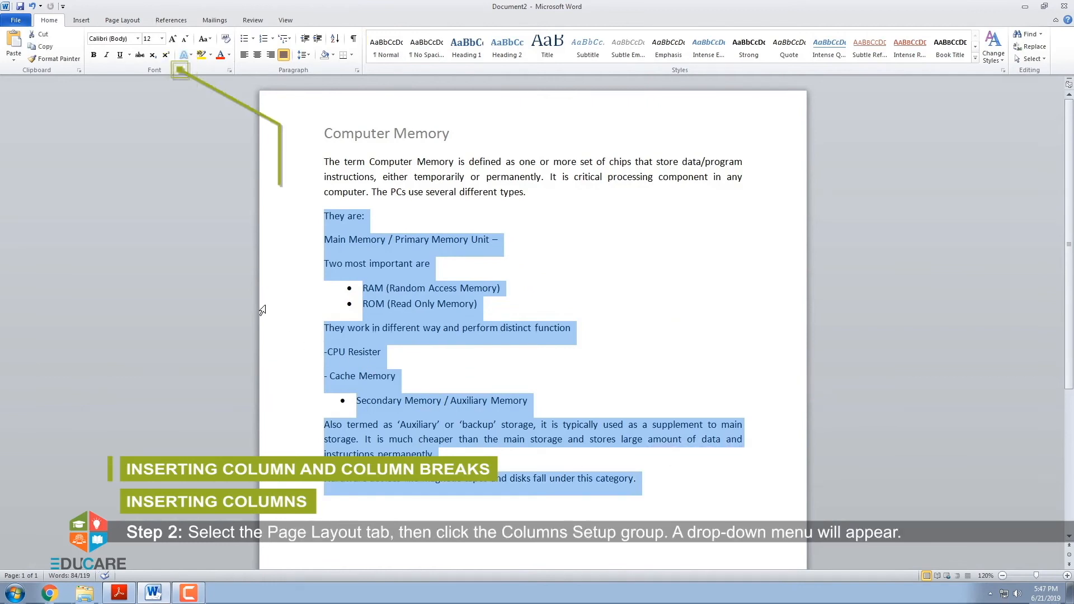
click(114, 23)
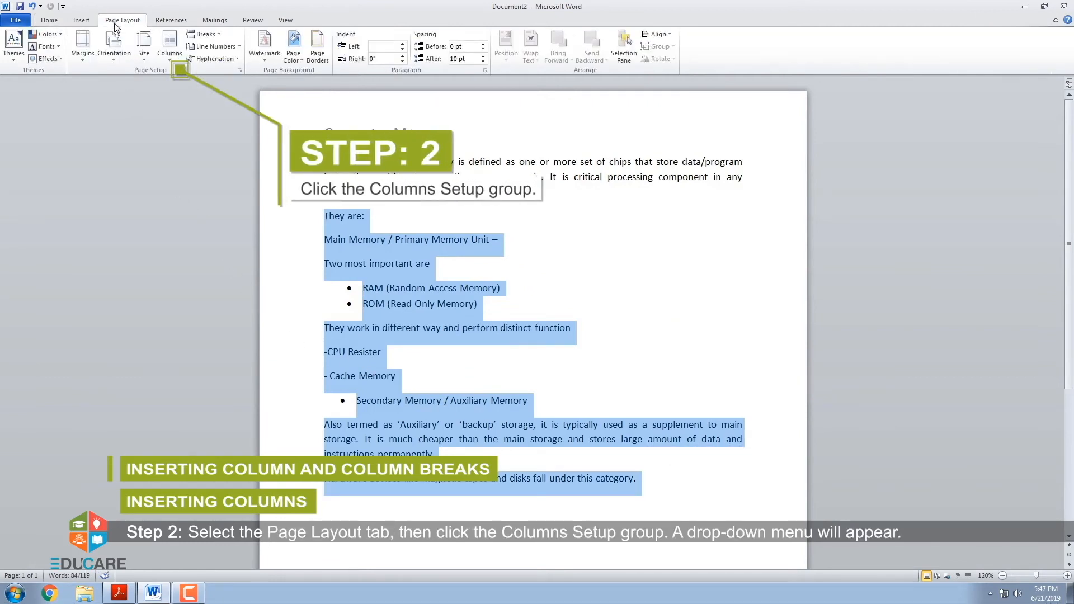
click(170, 47)
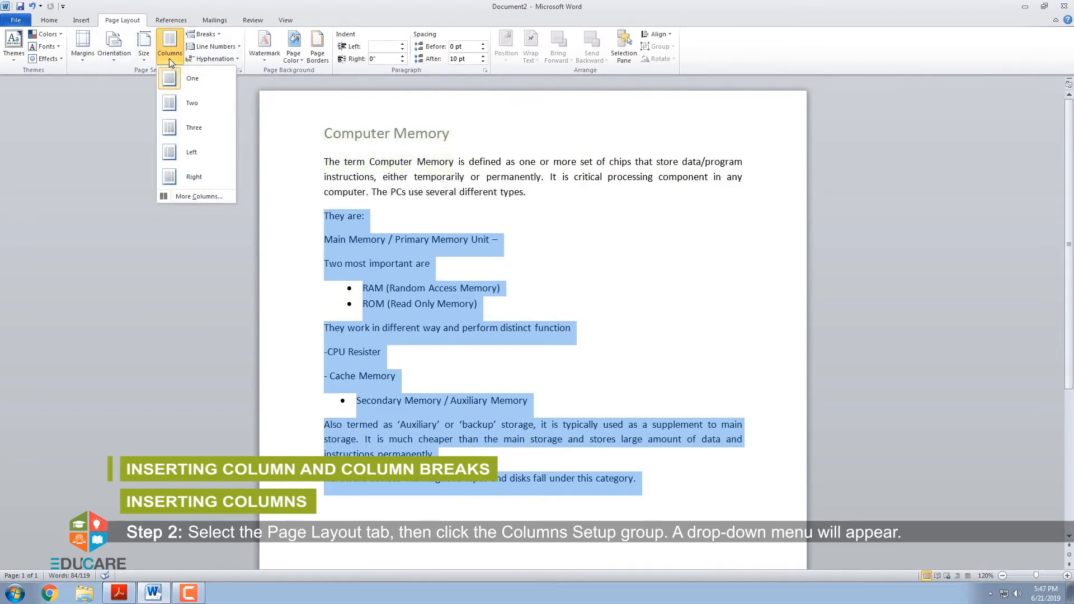